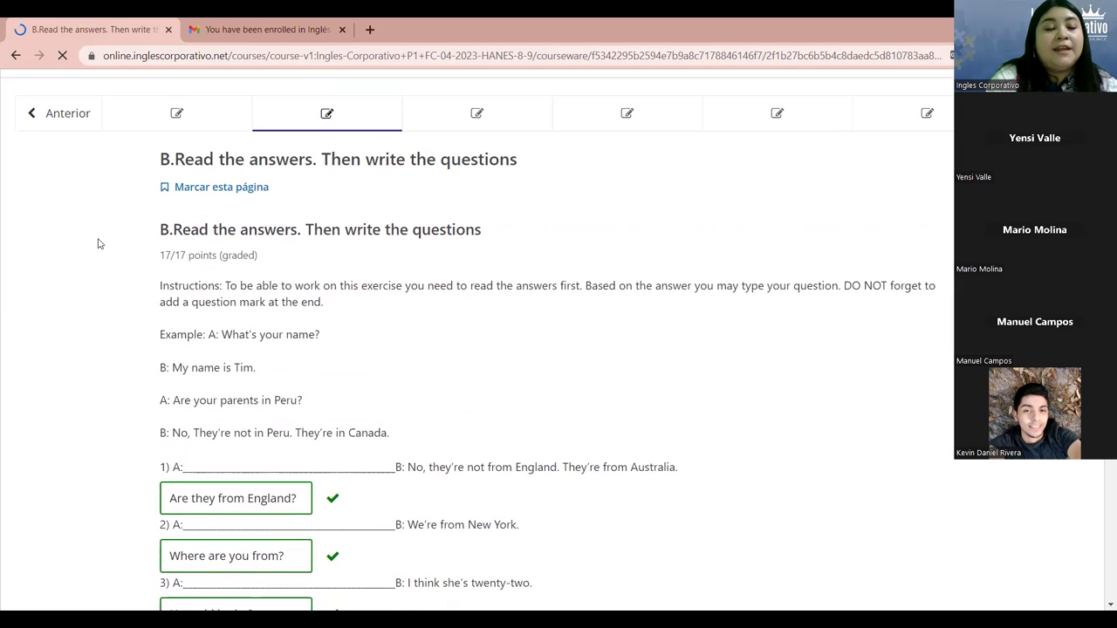
Open exercise C on choosing adjectives and answer question 1 with "funny" and question 2 with "smart".
left_click(491, 120)
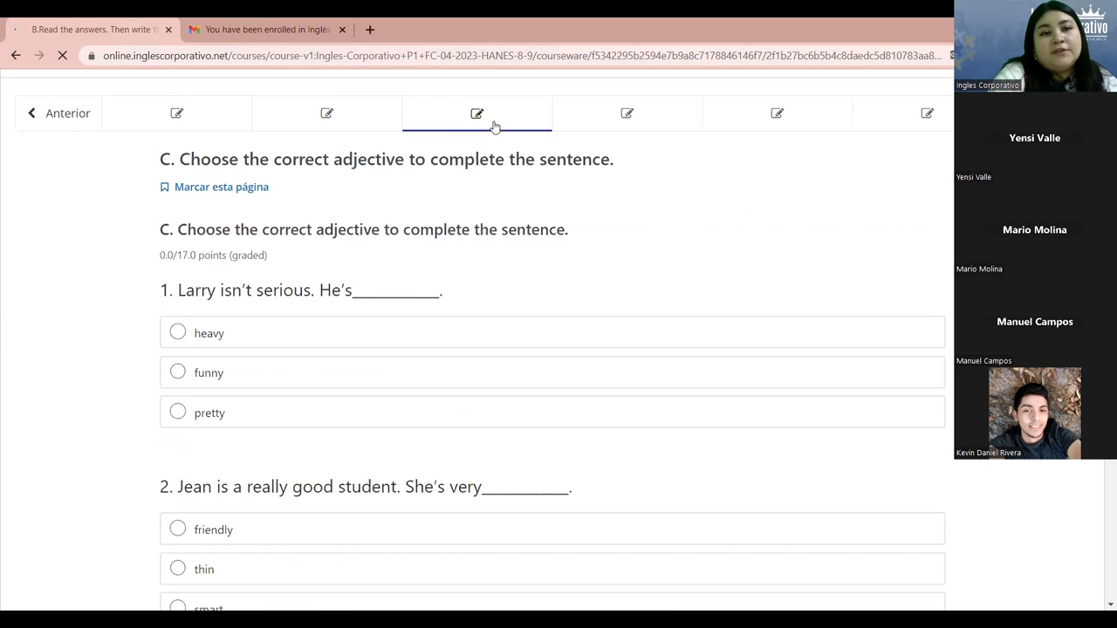
scroll(4, 251, "down", 2)
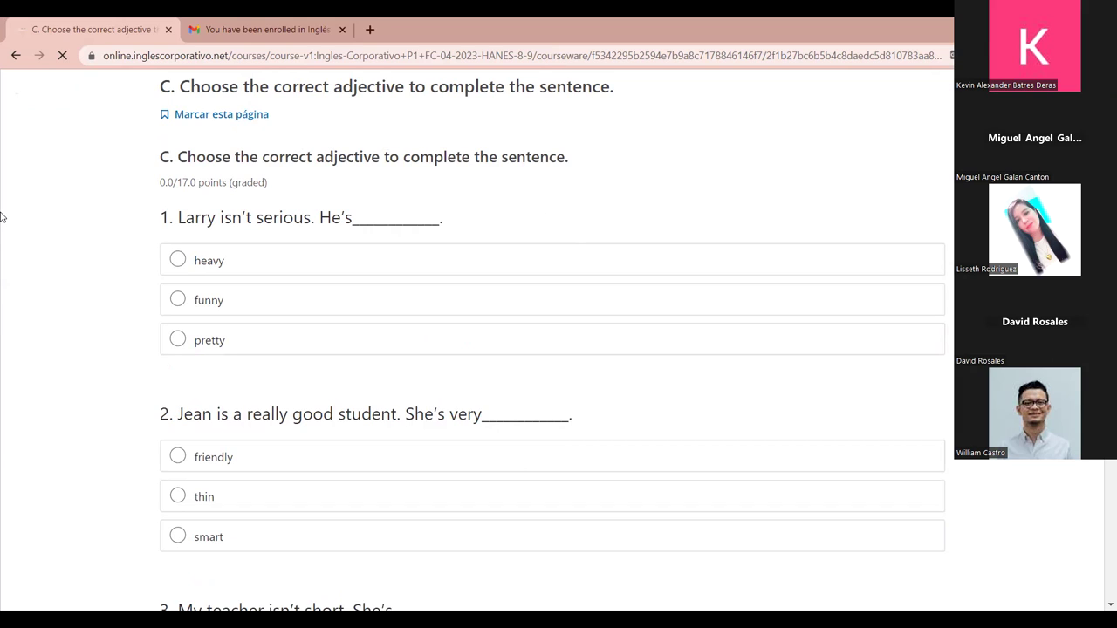
left_click(200, 298)
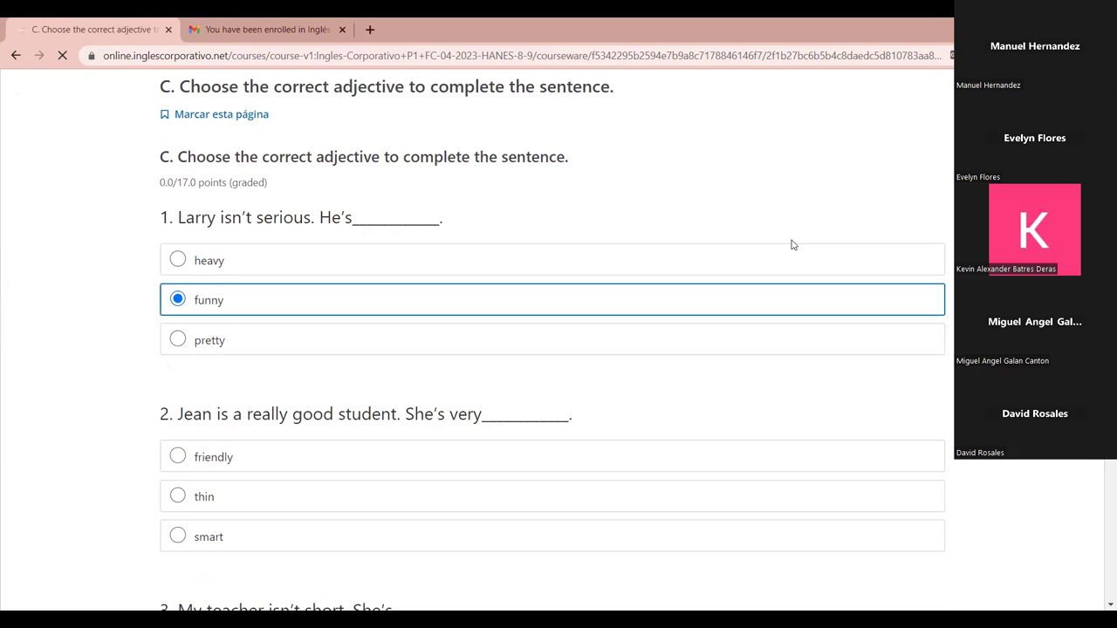
scroll(31, 225, "down", 3)
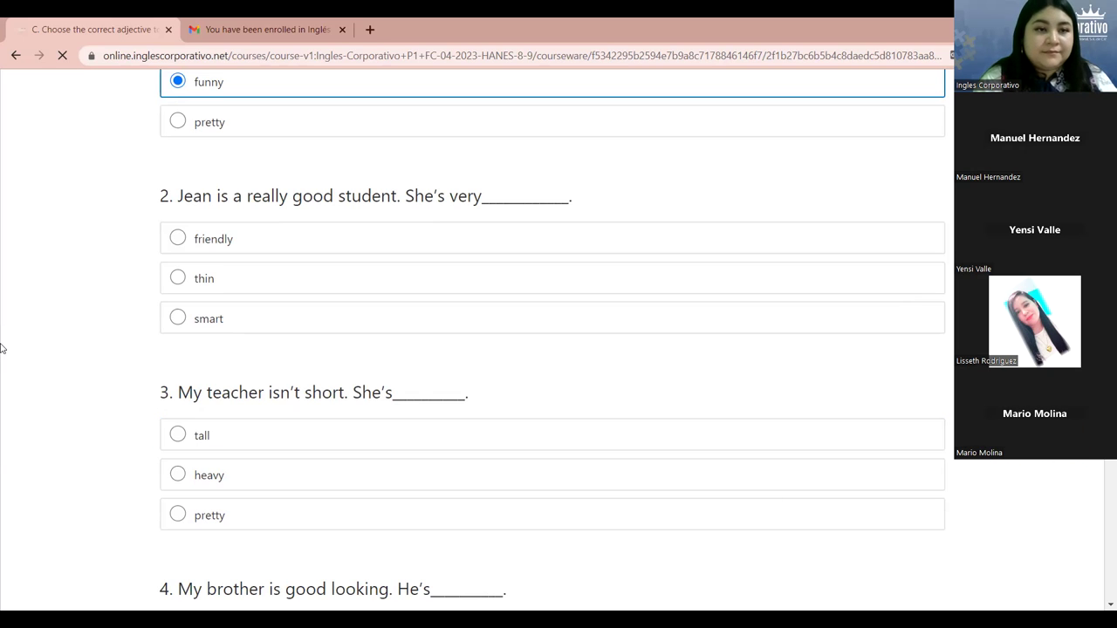
left_click(180, 317)
Answer question 3 with "tall" and question 4 with "handsome", and submit exercise C.
scroll(26, 339, "down", 1)
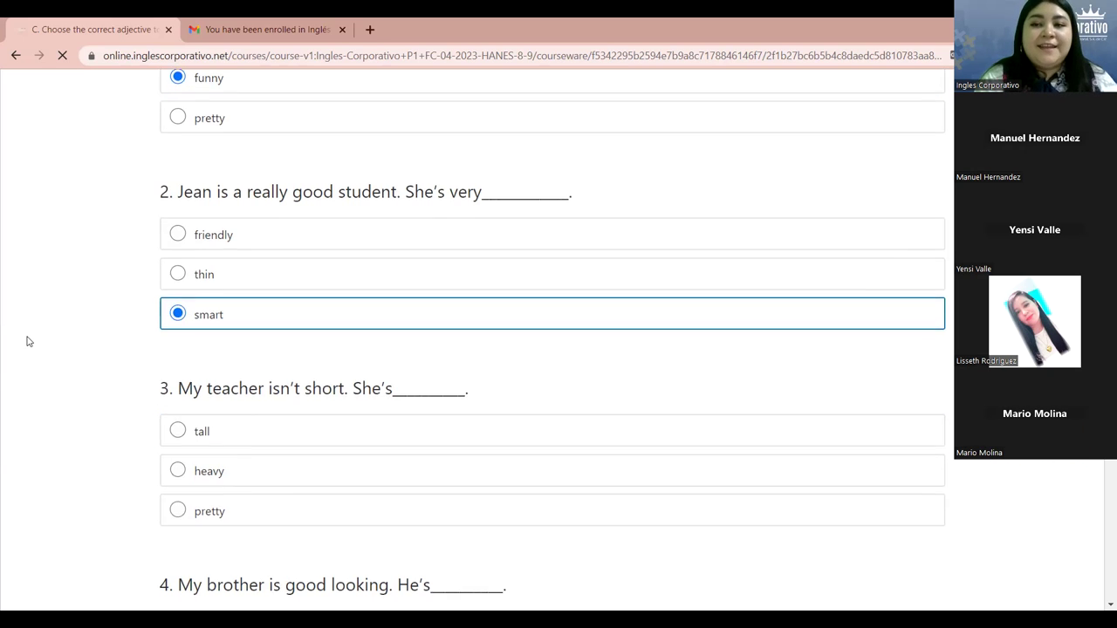
scroll(27, 341, "down", 1)
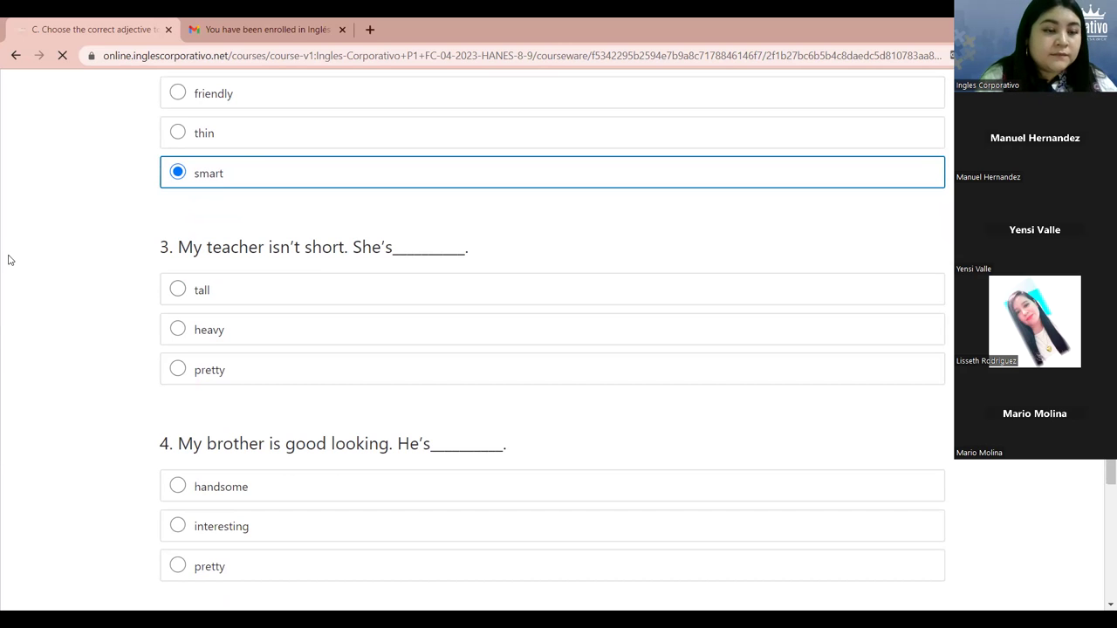
left_click(202, 302)
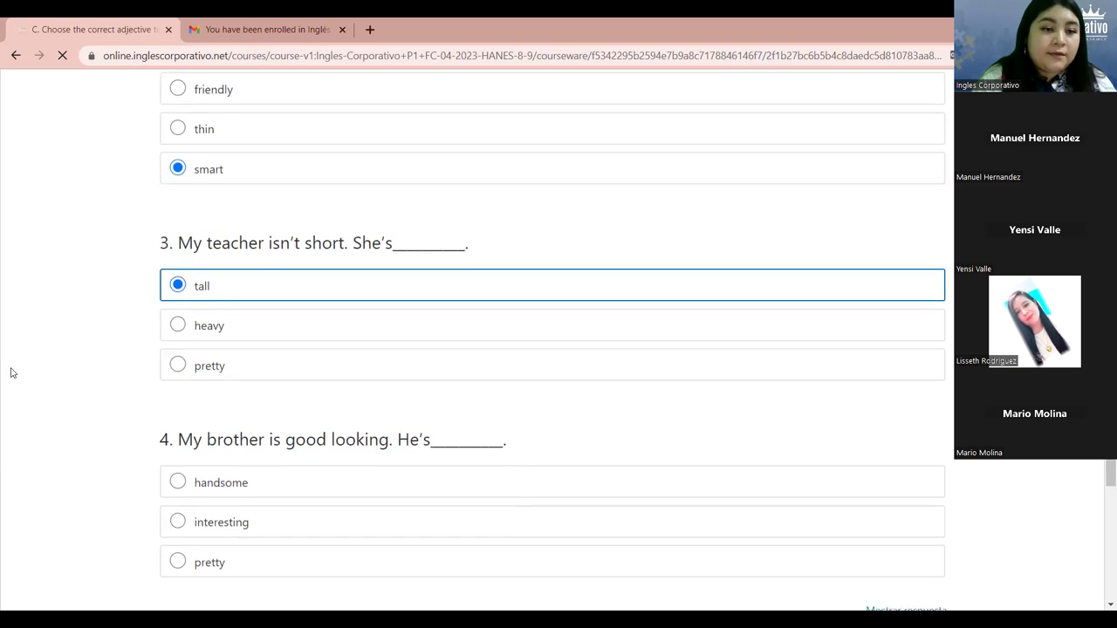
scroll(273, 366, "down", 2)
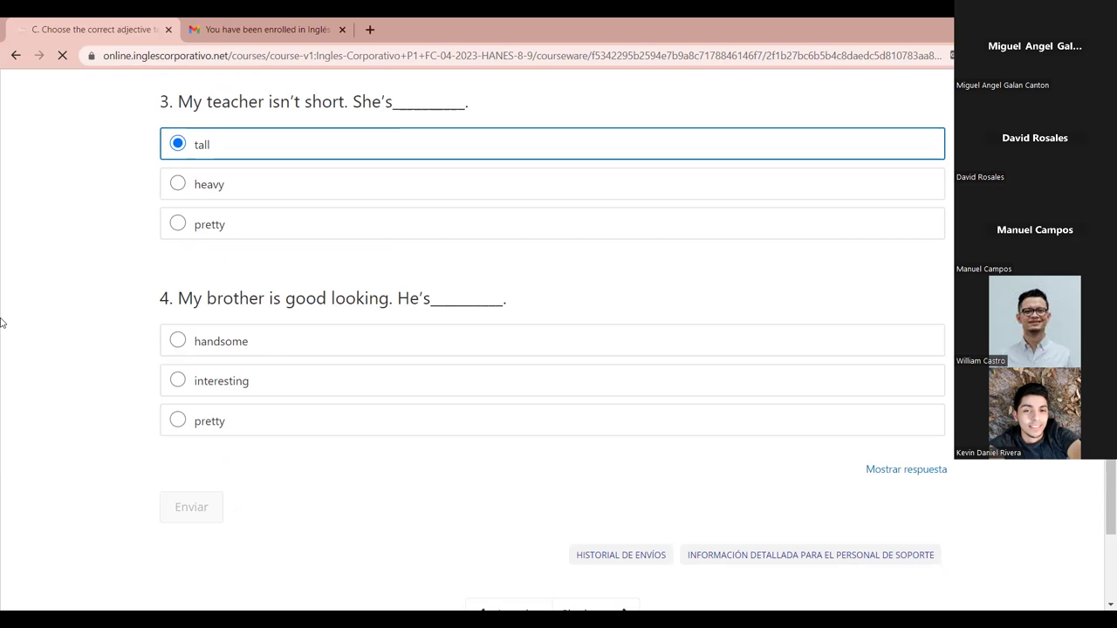
left_click(221, 348)
left_click(191, 507)
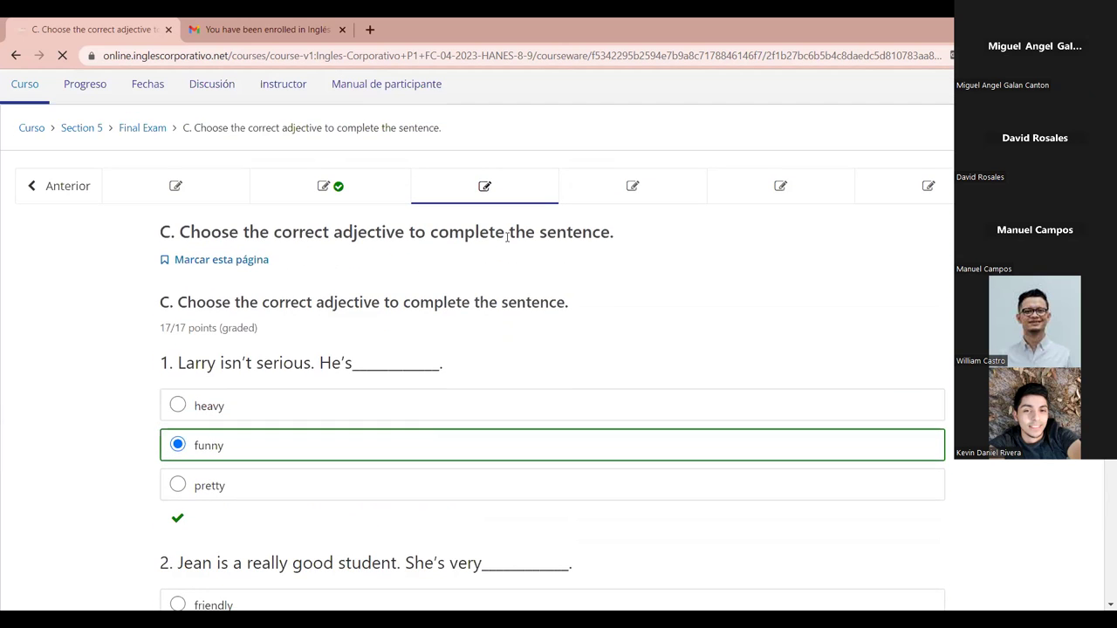
Open exercise D and answer question 1 with "No, It's not hers. It's mine." and question 2 with "Maybe they're Kathy's.".
left_click(633, 187)
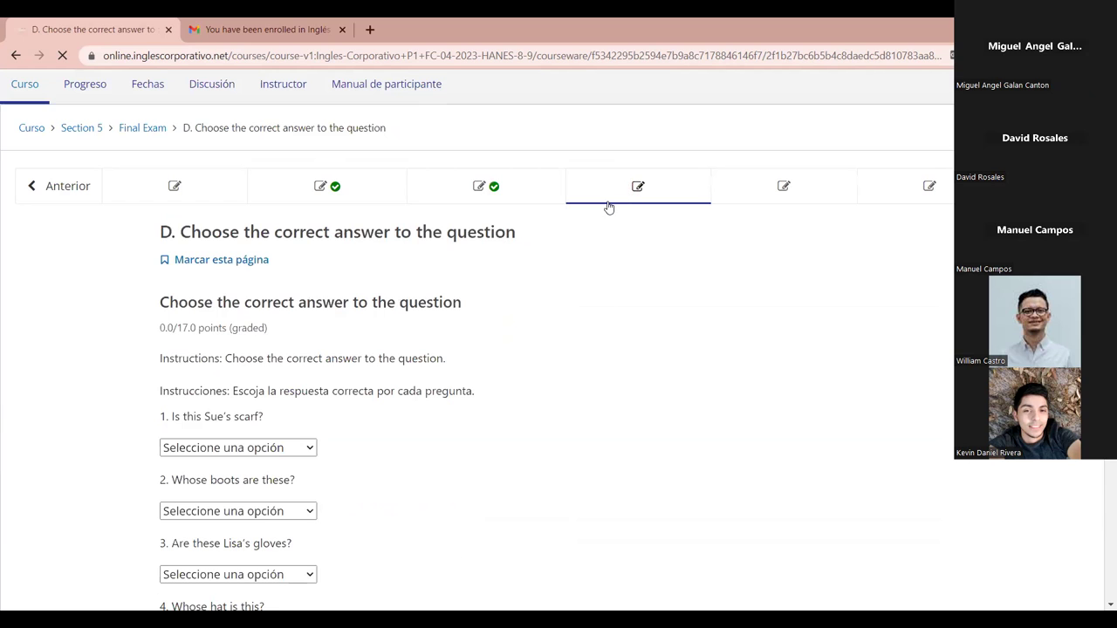
scroll(95, 389, "down", 2)
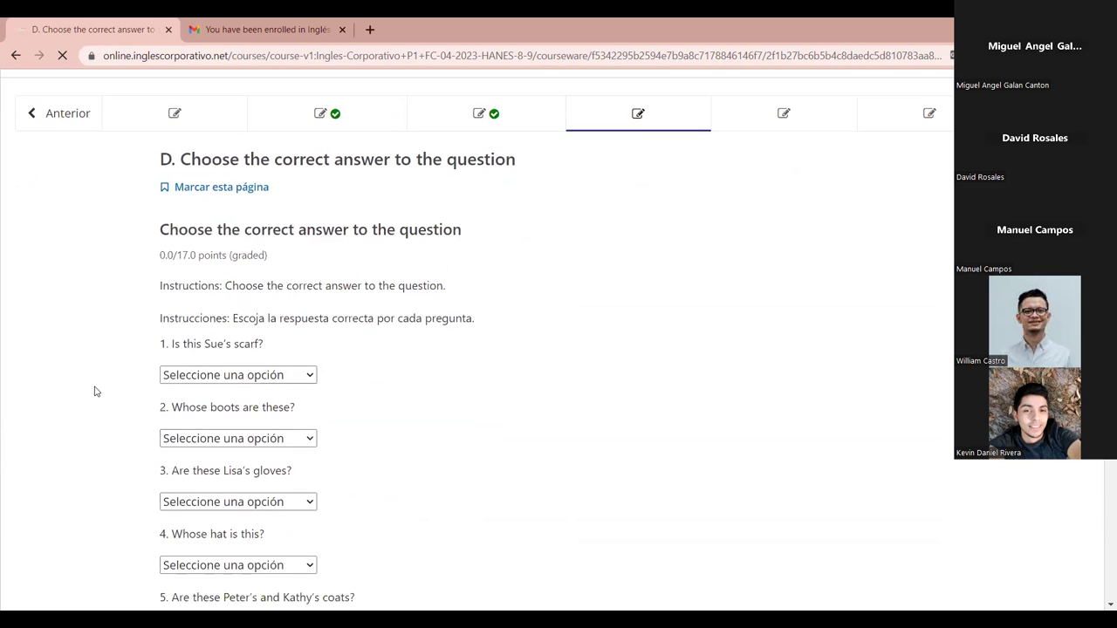
scroll(96, 391, "down", 1)
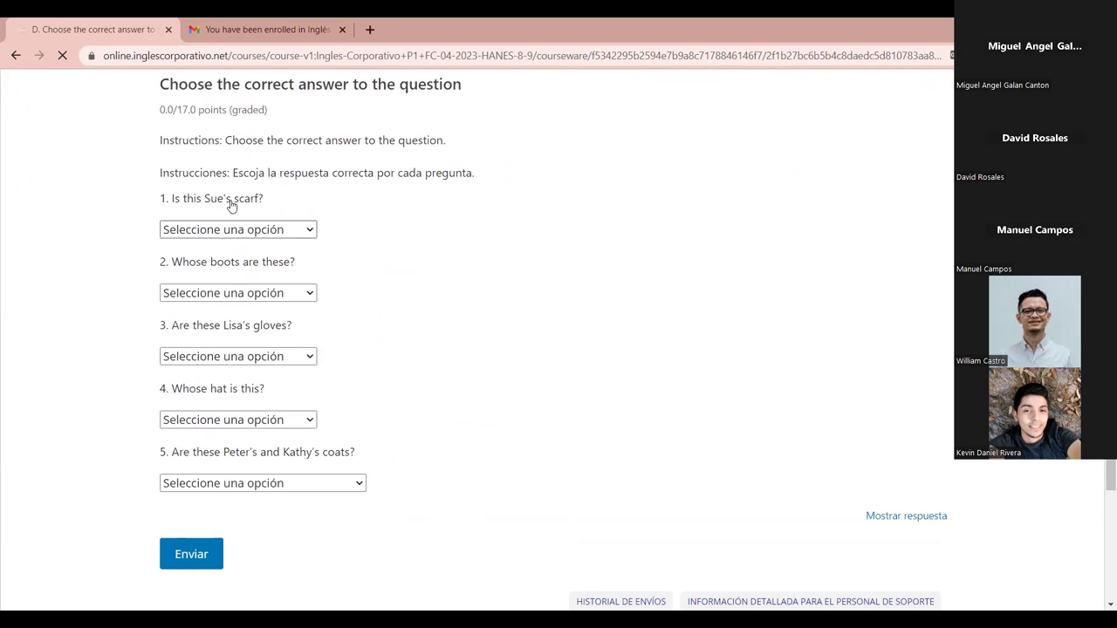
left_click(313, 230)
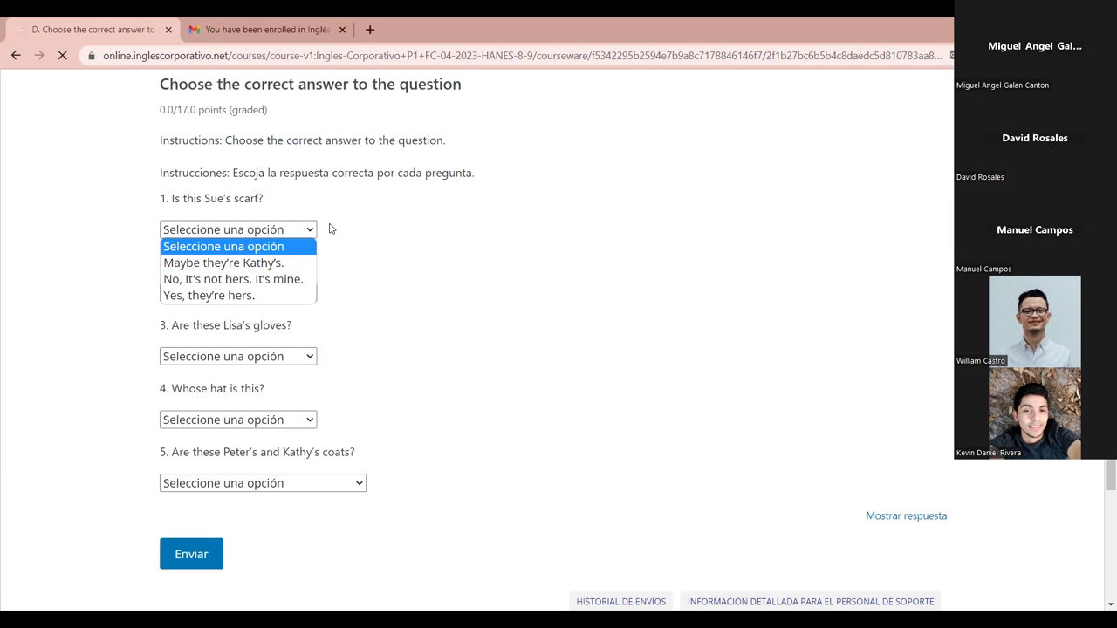
left_click(301, 281)
scroll(473, 310, "down", 2)
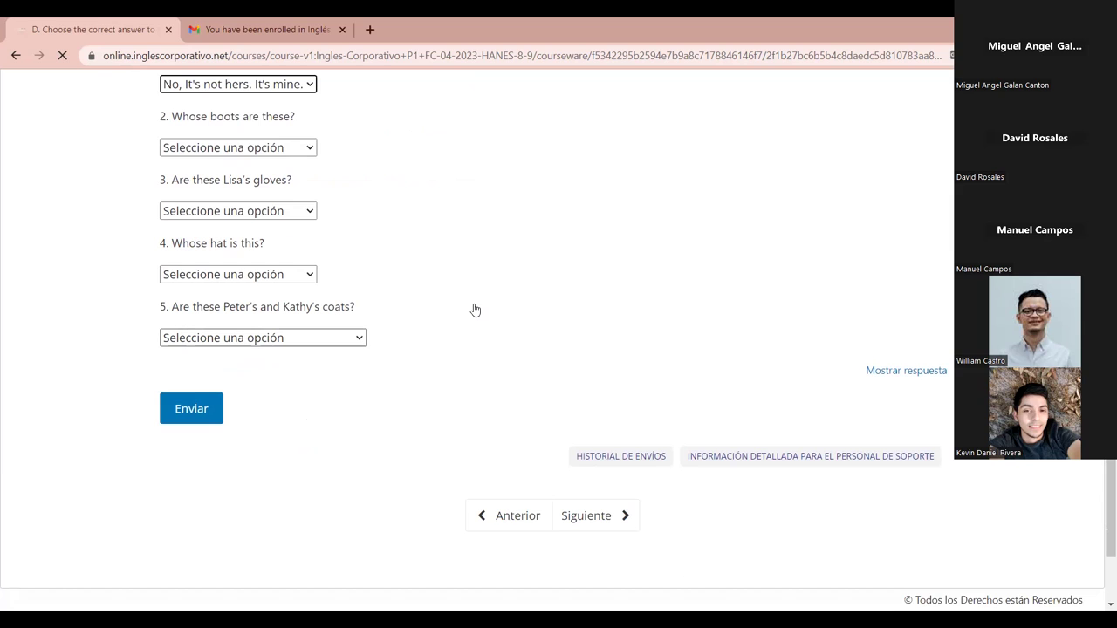
left_click(309, 150)
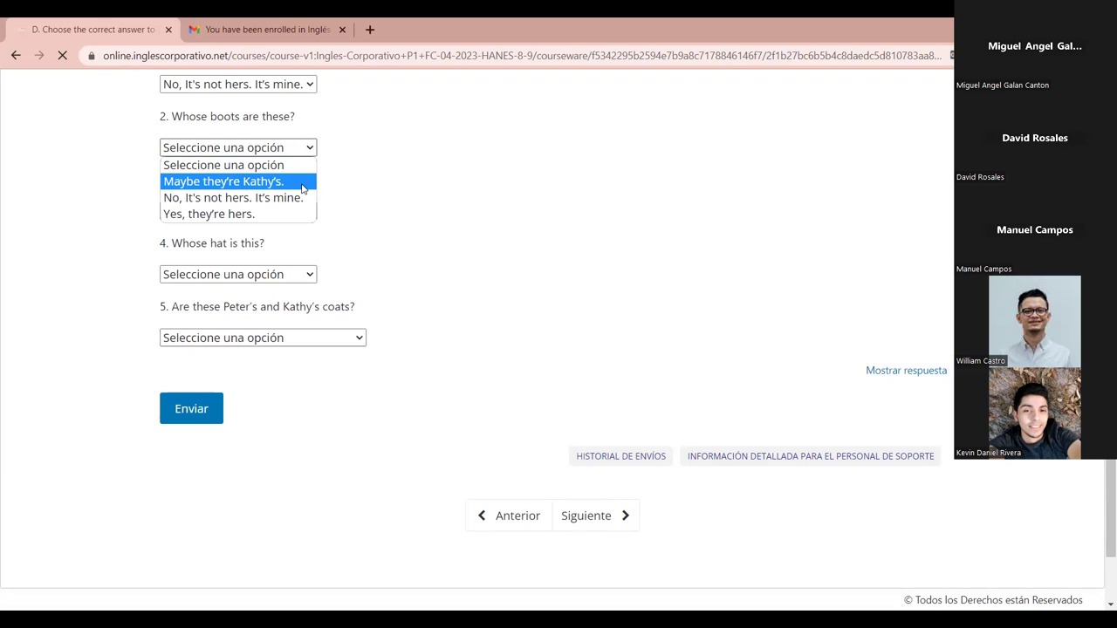
left_click(302, 181)
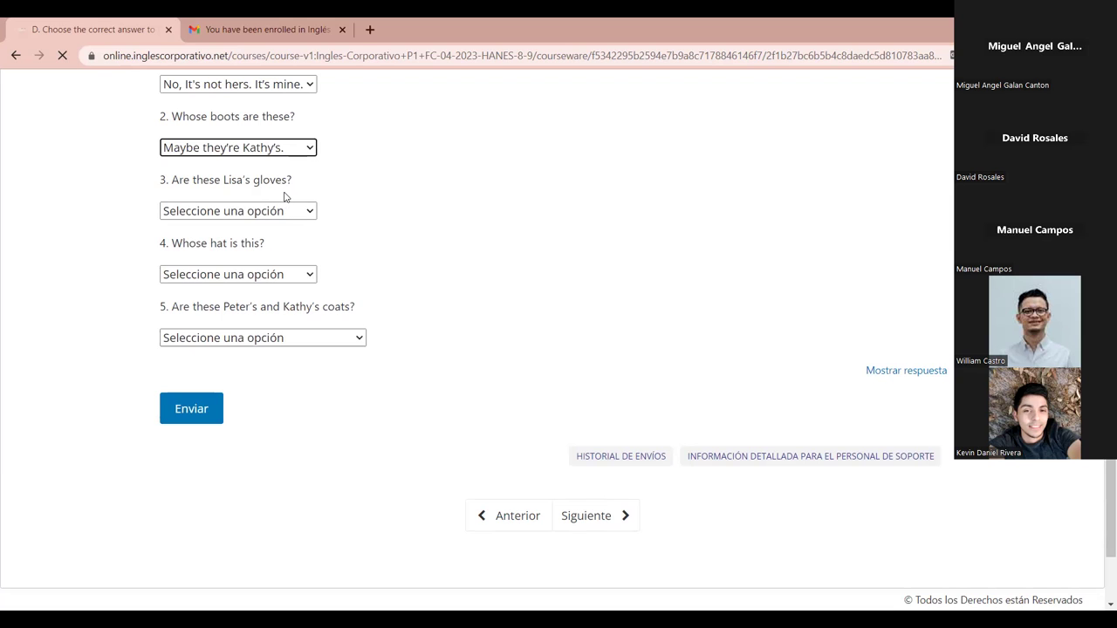
Answer question 3 about Lisa's gloves with "No, It's not hers. It's mine." and question 4 about the hat with "I think it's yours.".
left_click(308, 216)
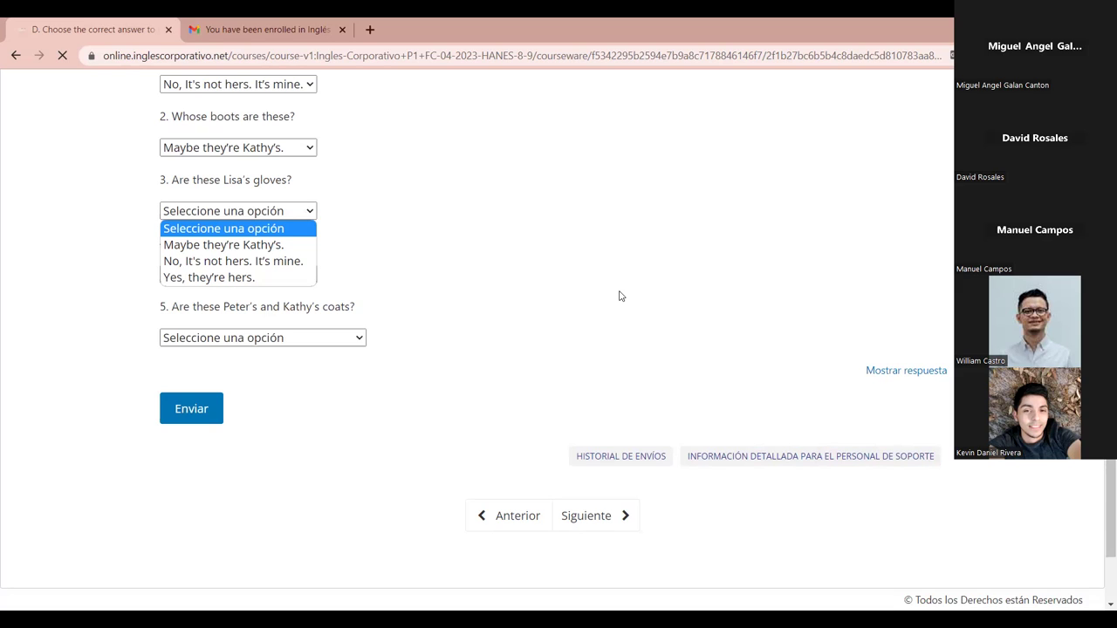
left_click(296, 265)
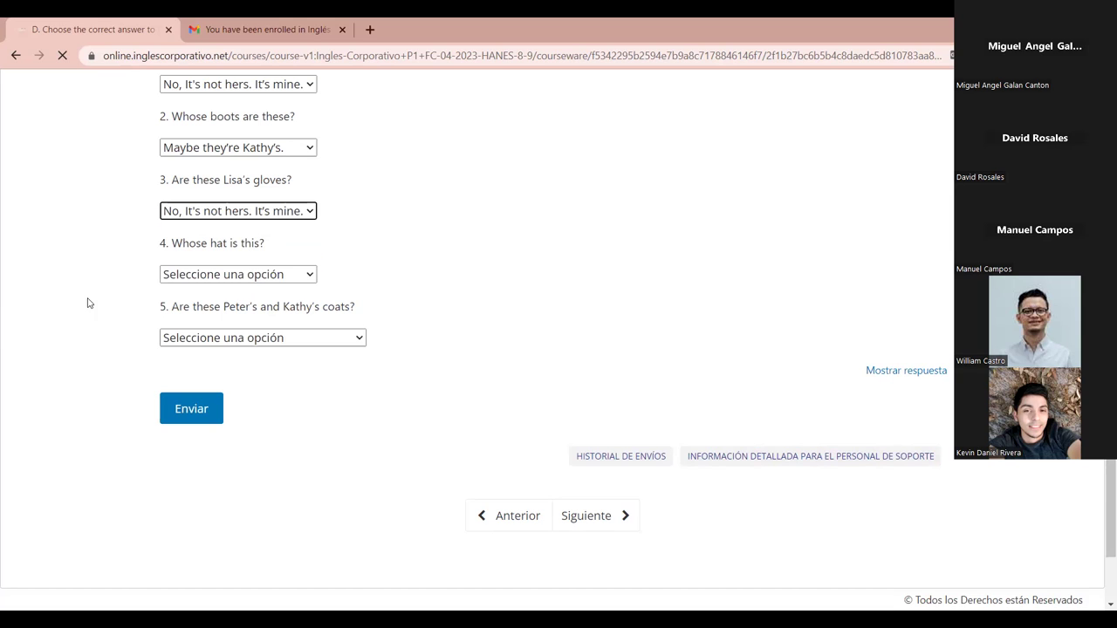
left_click(296, 279)
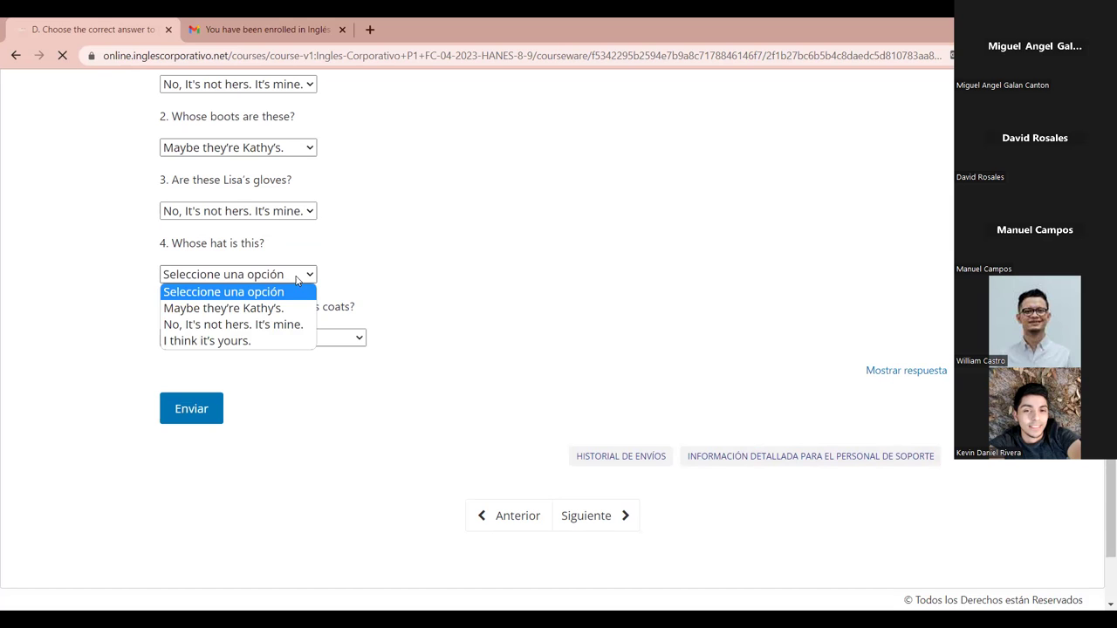
left_click(306, 346)
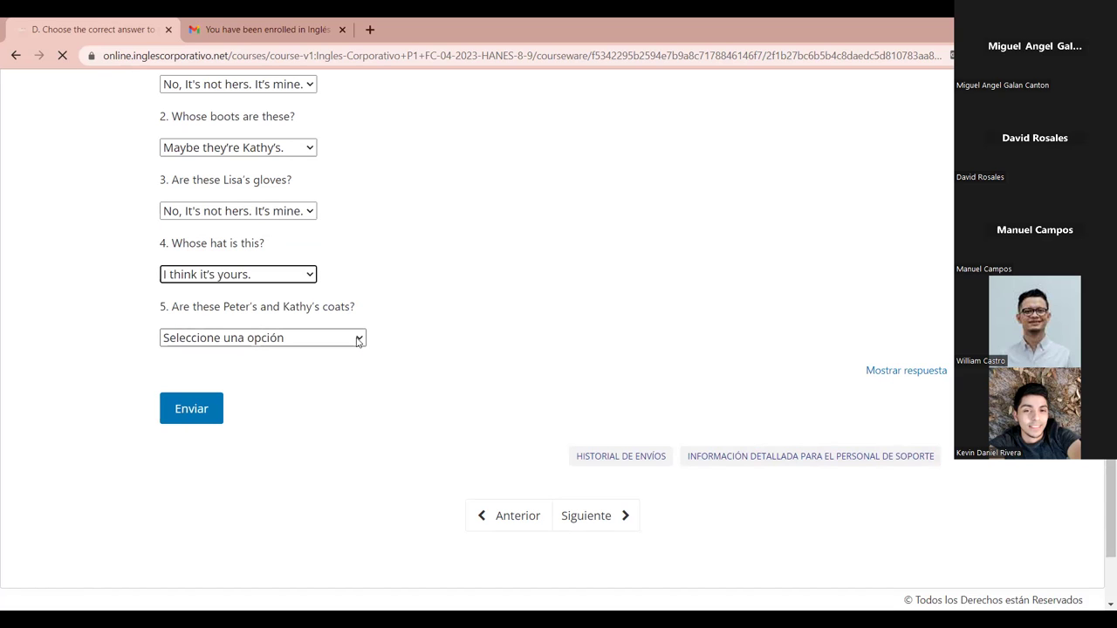
Answer question 5 about the coats with "No, they aren't theirs. They're ours." and submit exercise D.
left_click(358, 342)
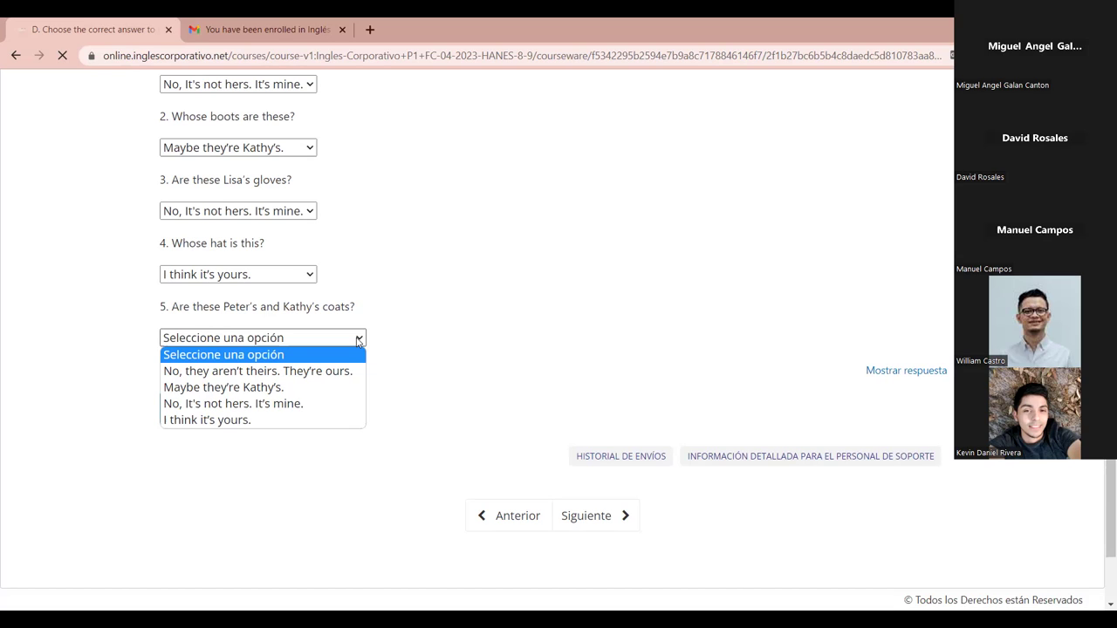
left_click(339, 376)
left_click(197, 417)
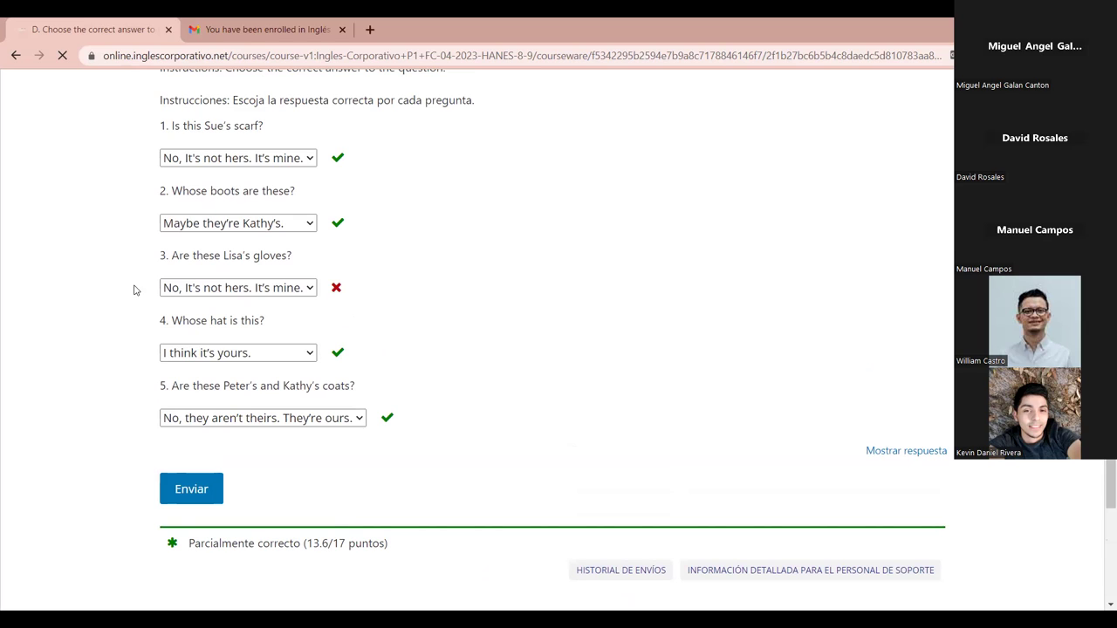
Change the answer about Lisa's gloves to "Yes, they're hers." and resubmit exercise D.
left_click(309, 291)
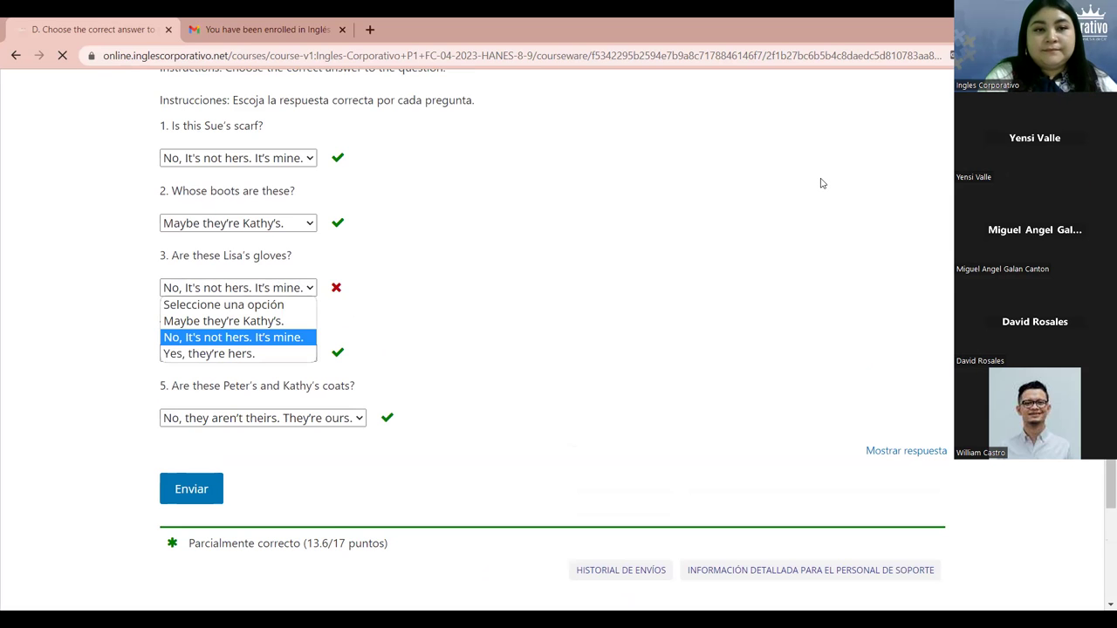
left_click(282, 356)
left_click(183, 491)
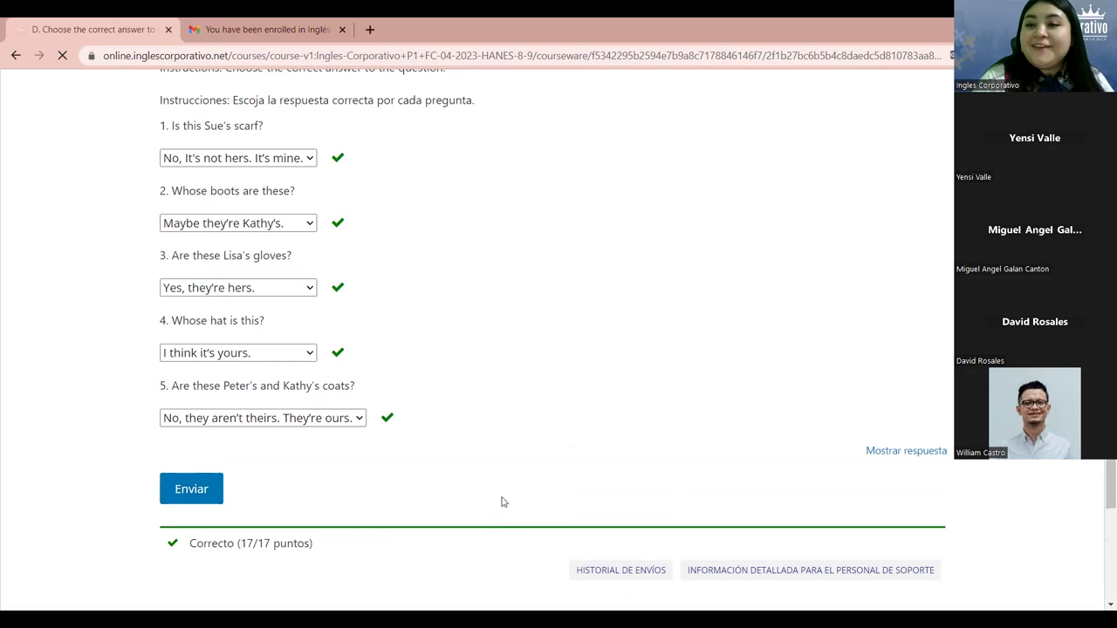
Open exercise E on the present continuous and answer question 1 with "No, I'm wearing a suit.".
scroll(506, 471, "up", 2)
scroll(506, 461, "up", 2)
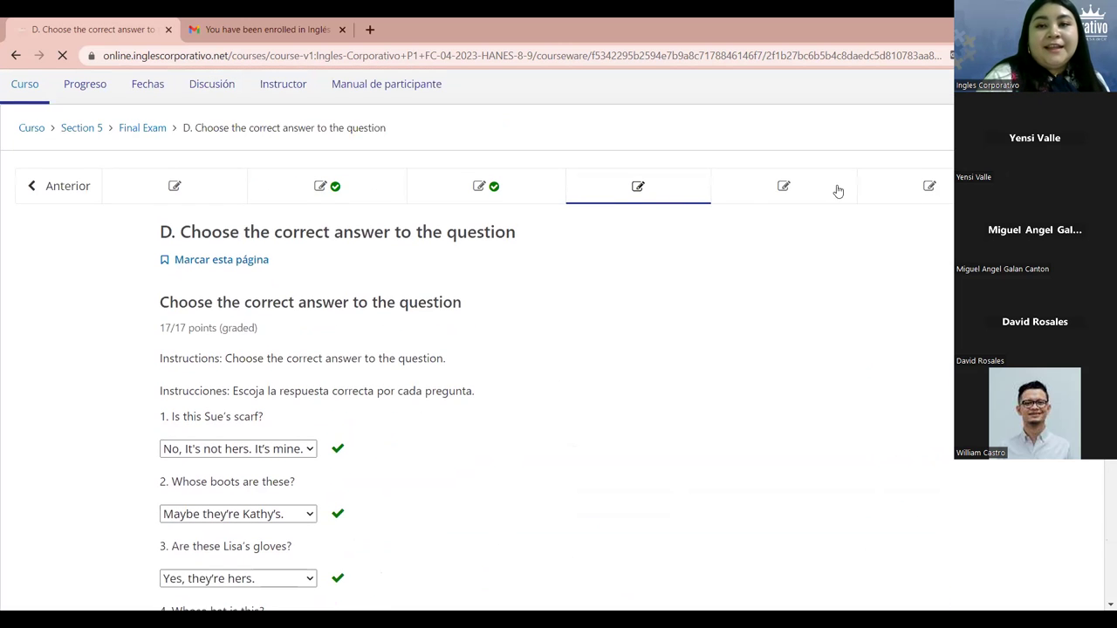
left_click(784, 187)
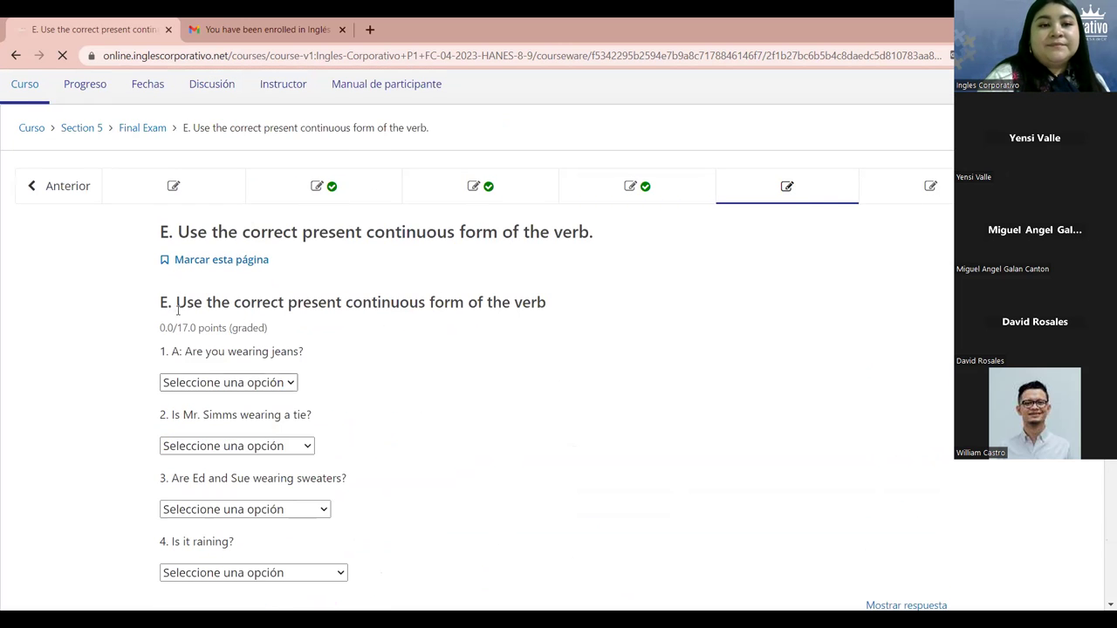
scroll(178, 307, "down", 1)
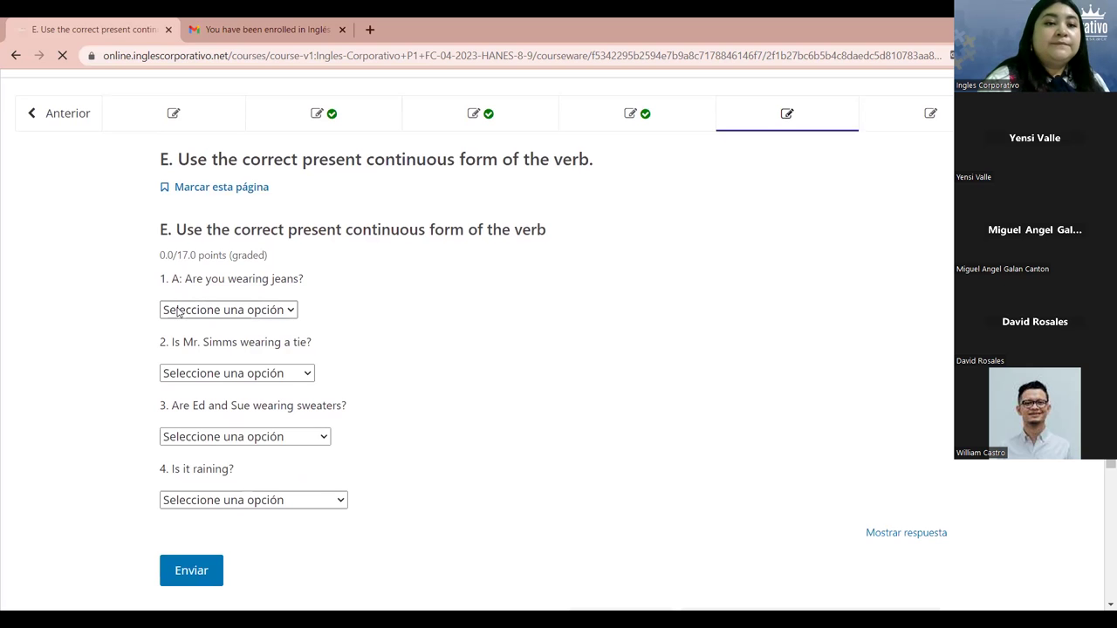
scroll(178, 311, "down", 1)
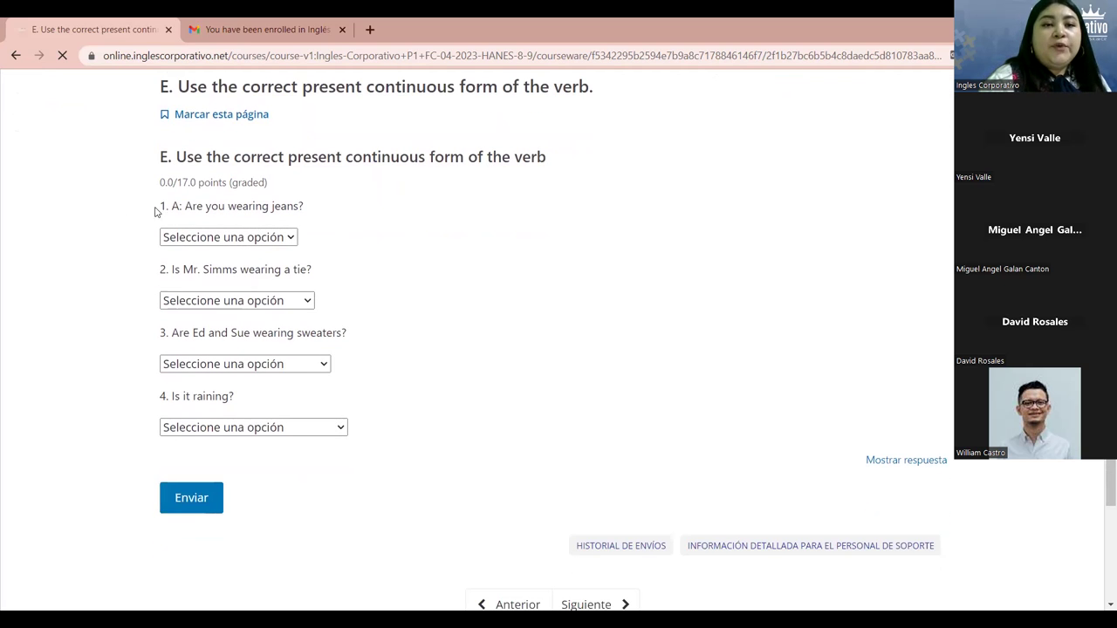
left_click(284, 237)
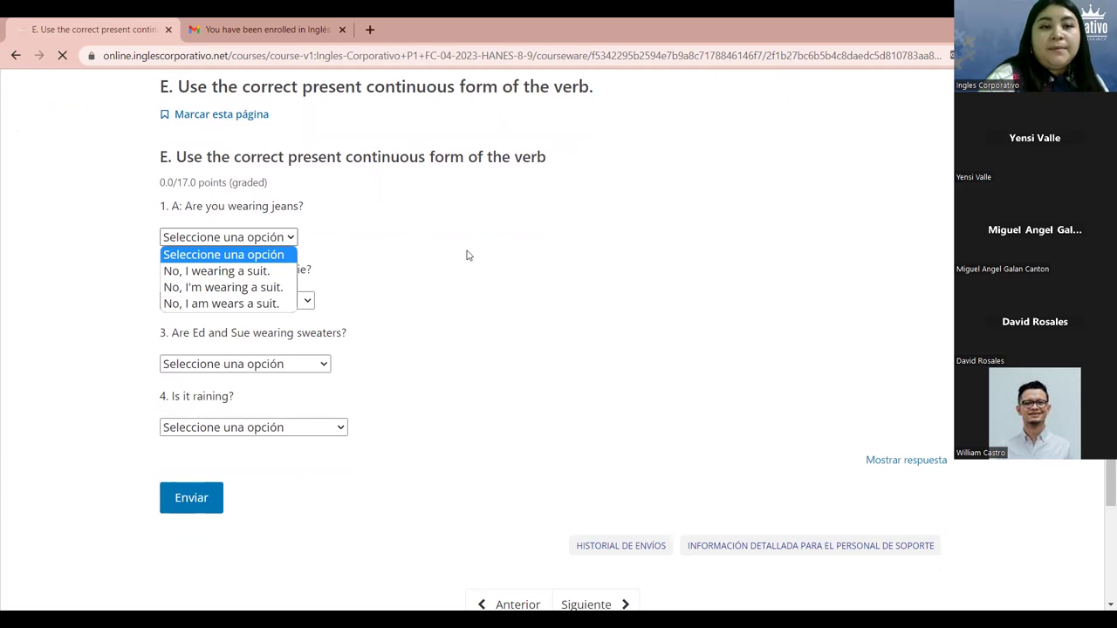
key("Down")
key("Down")
key("Down")
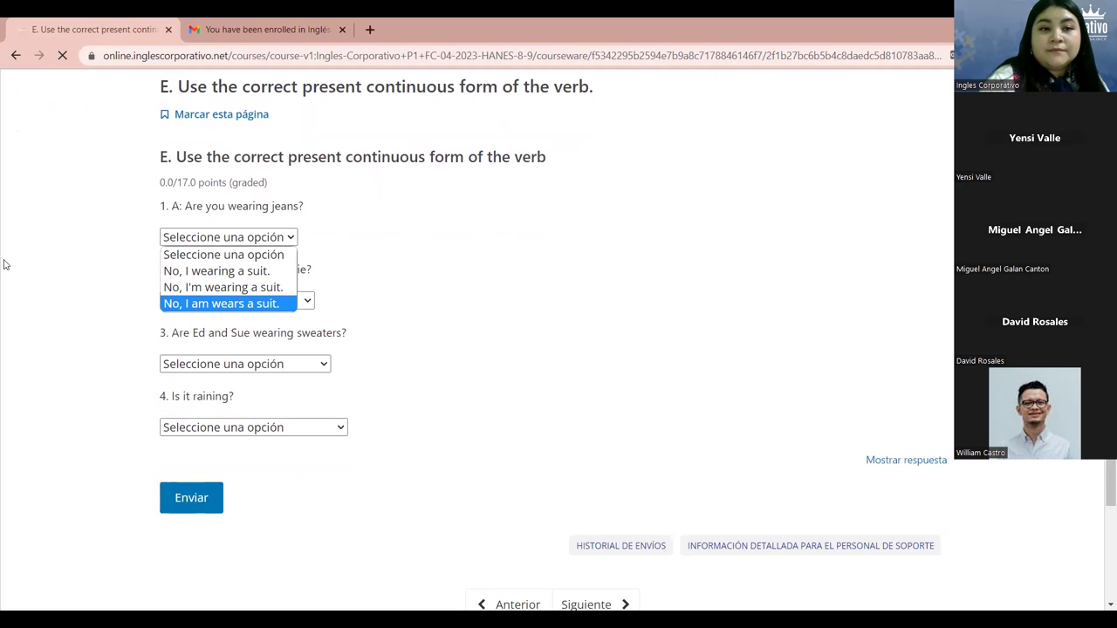
left_click(223, 288)
Answer question 2 with "No, He isn't wearing a tie." and question 3 with "No, they're not. It's very hot.".
scroll(104, 327, "down", 1)
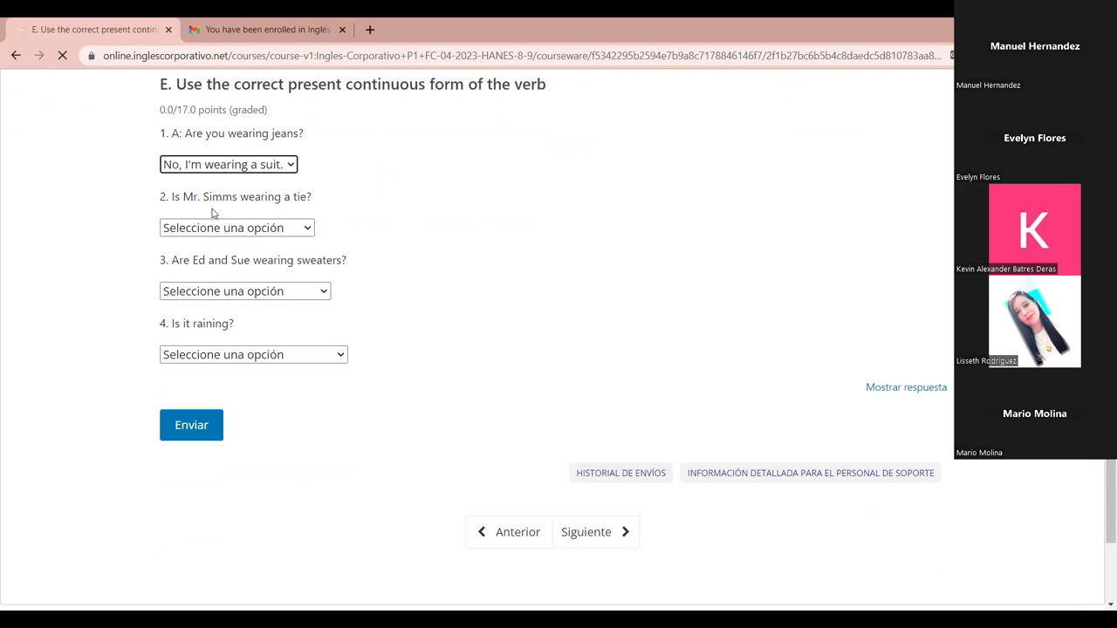
left_click(307, 228)
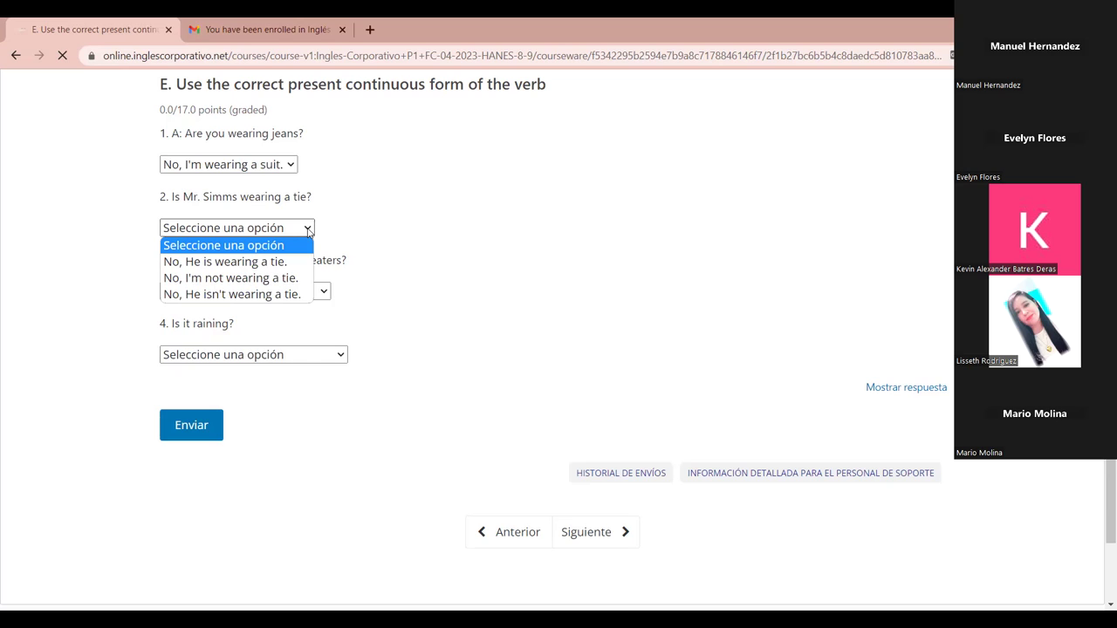
left_click(286, 295)
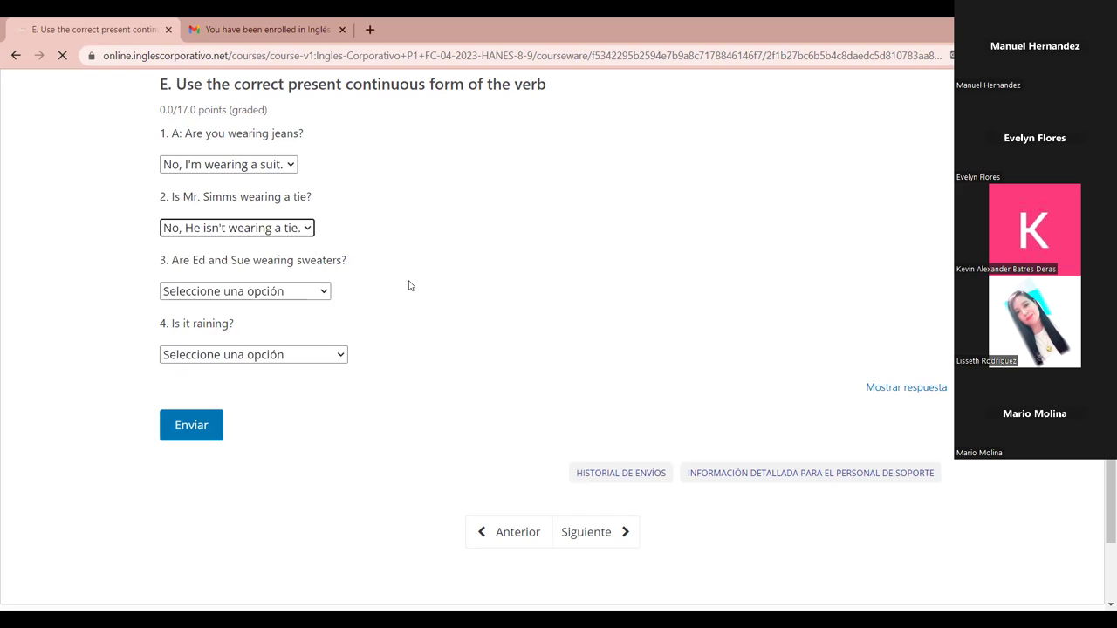
left_click(323, 296)
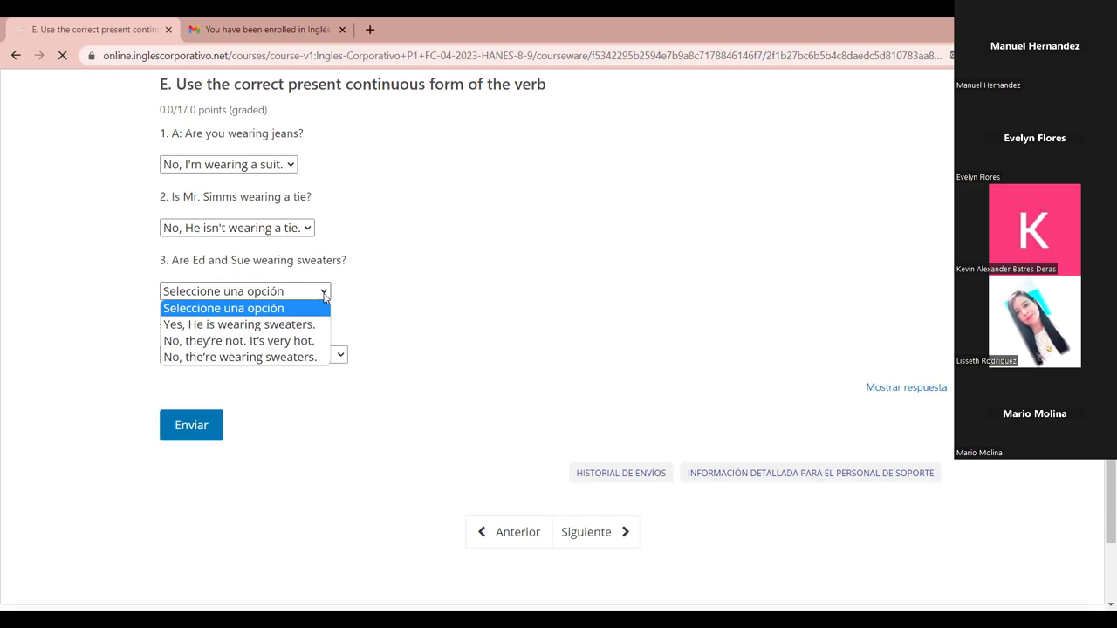
left_click(260, 341)
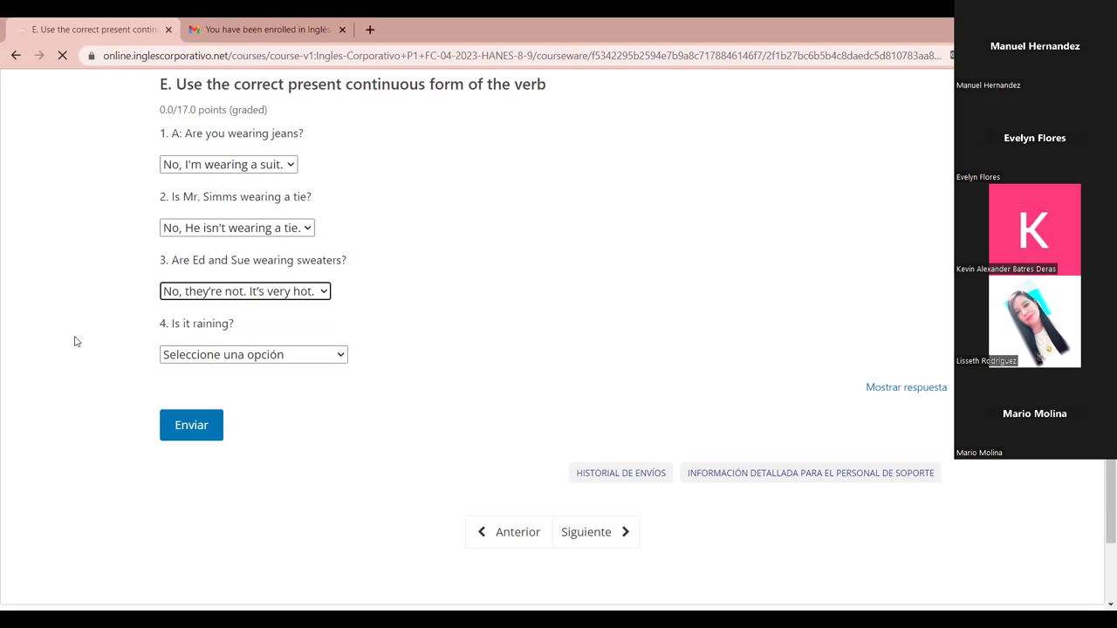
Answer question 4 with "No, it's not raining. It's snowing." and submit exercise E.
left_click(338, 363)
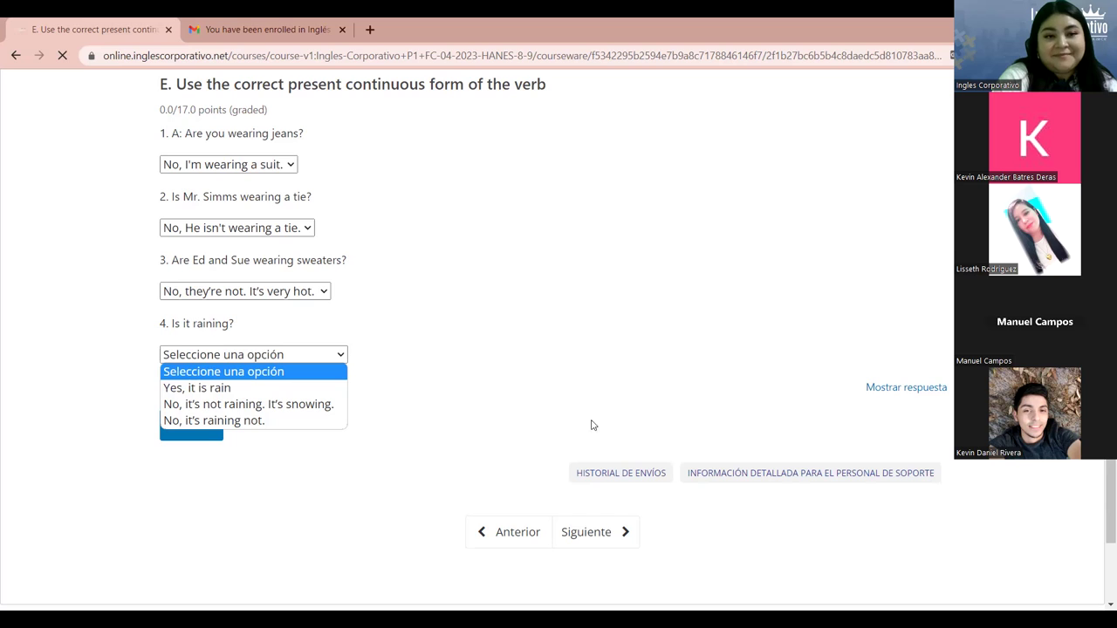
left_click(312, 404)
left_click(191, 431)
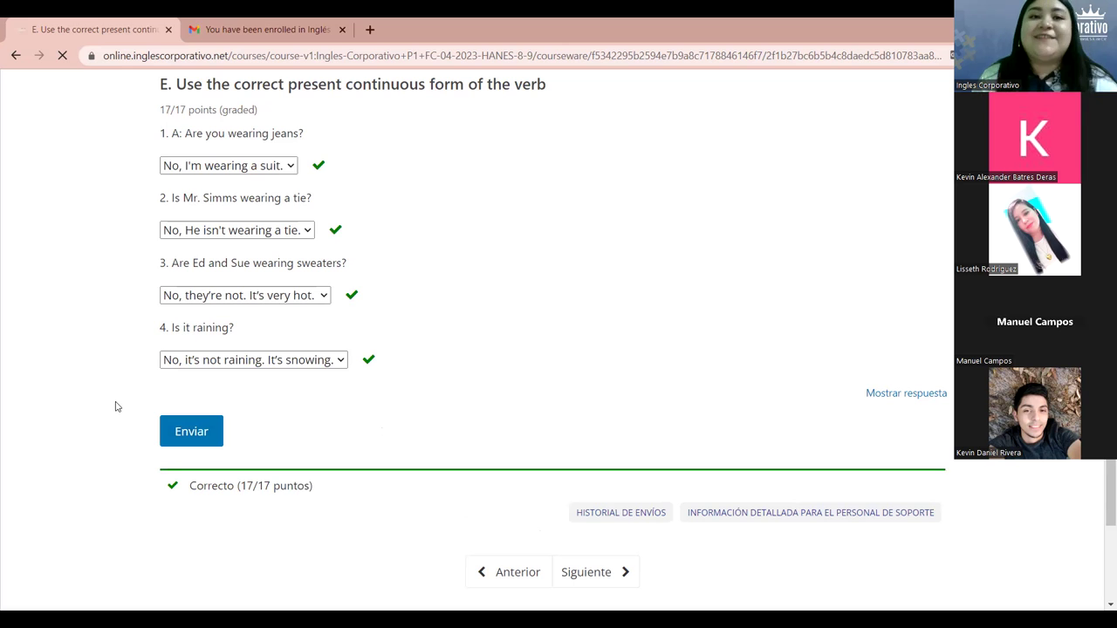
Open exercise F on selecting the correct time and answer question 2 with "It's ten to seven." and "It's six-fifty.".
scroll(132, 378, "up", 2)
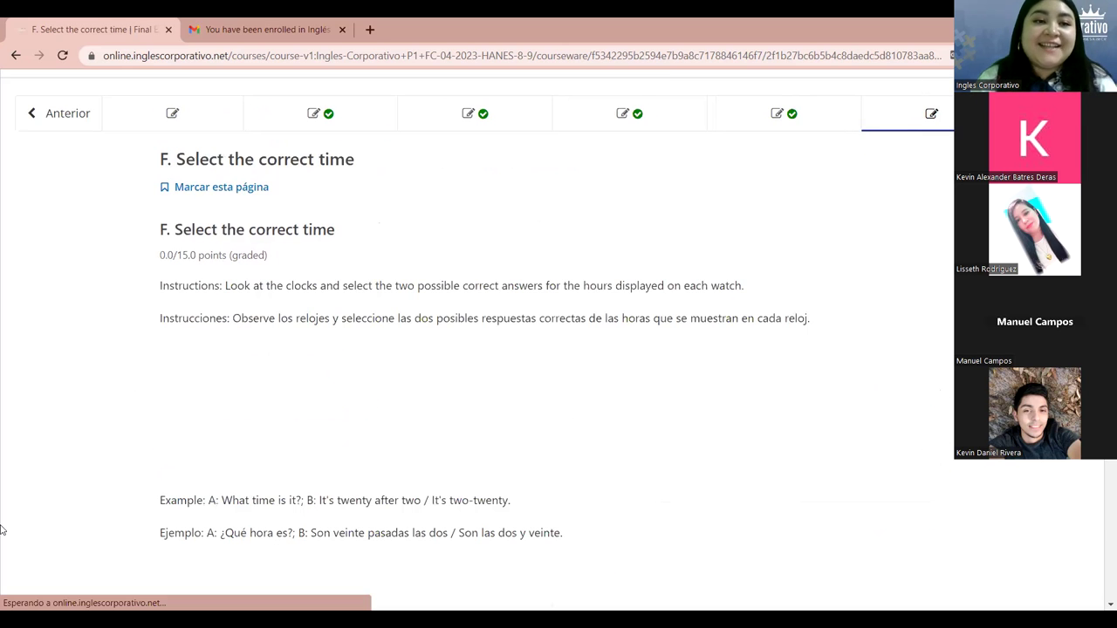
scroll(0, 441, "down", 2)
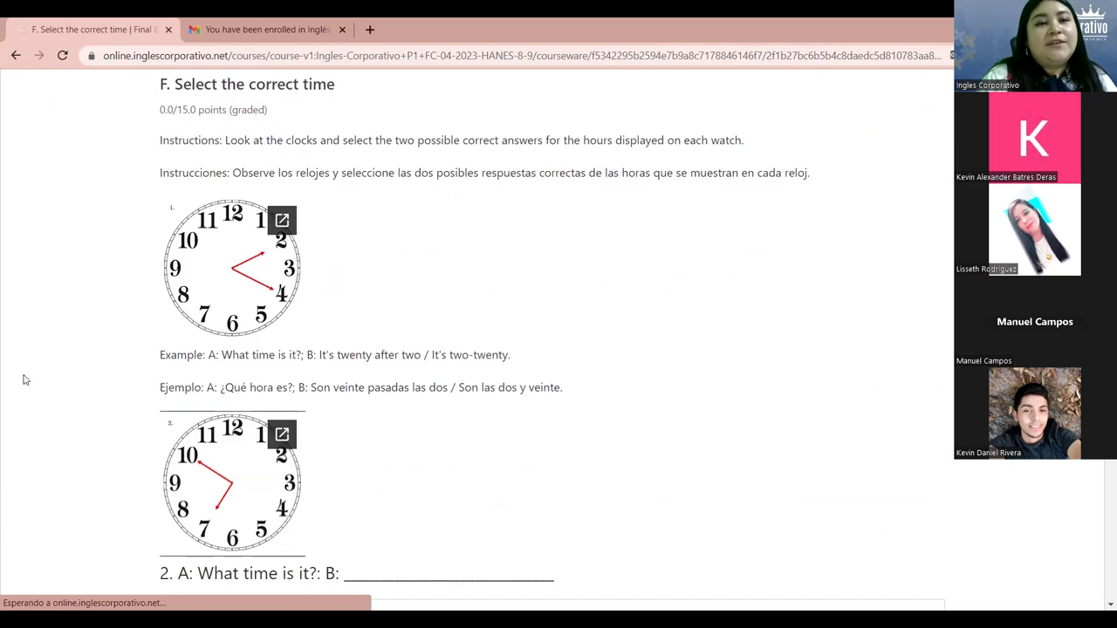
scroll(26, 375, "down", 1)
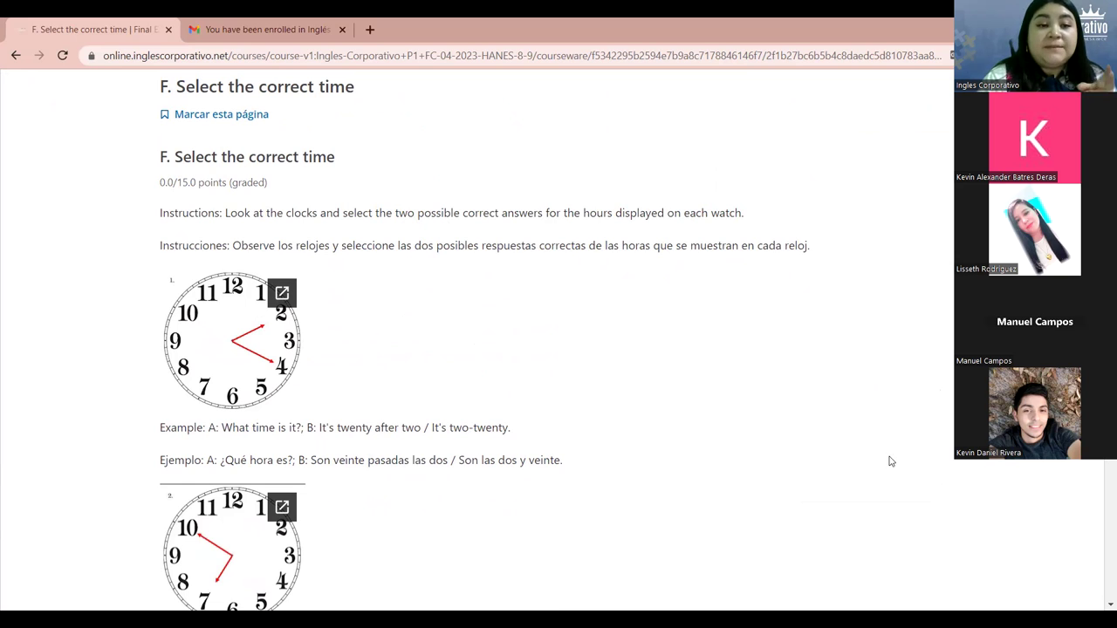
scroll(1, 197, "down", 2)
scroll(2, 198, "down", 1)
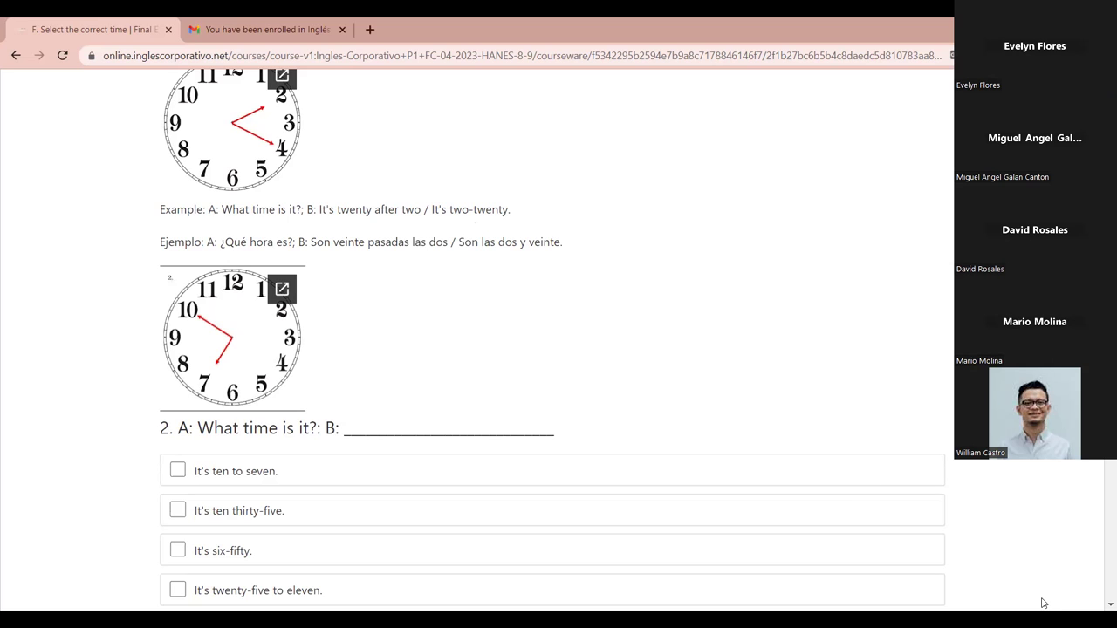
scroll(90, 389, "down", 2)
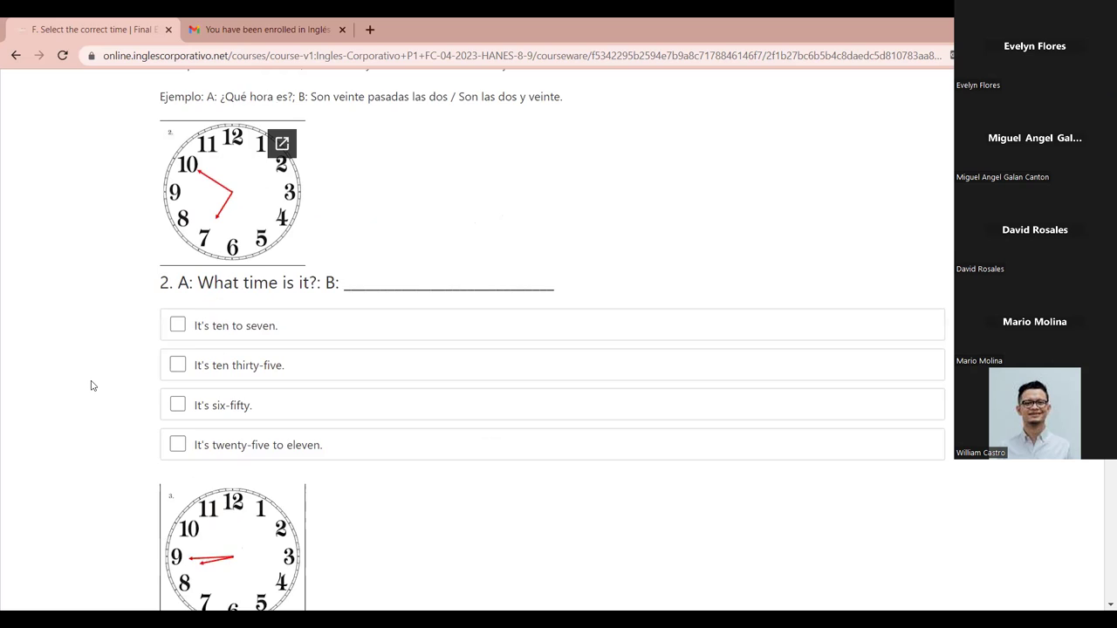
scroll(91, 384, "down", 1)
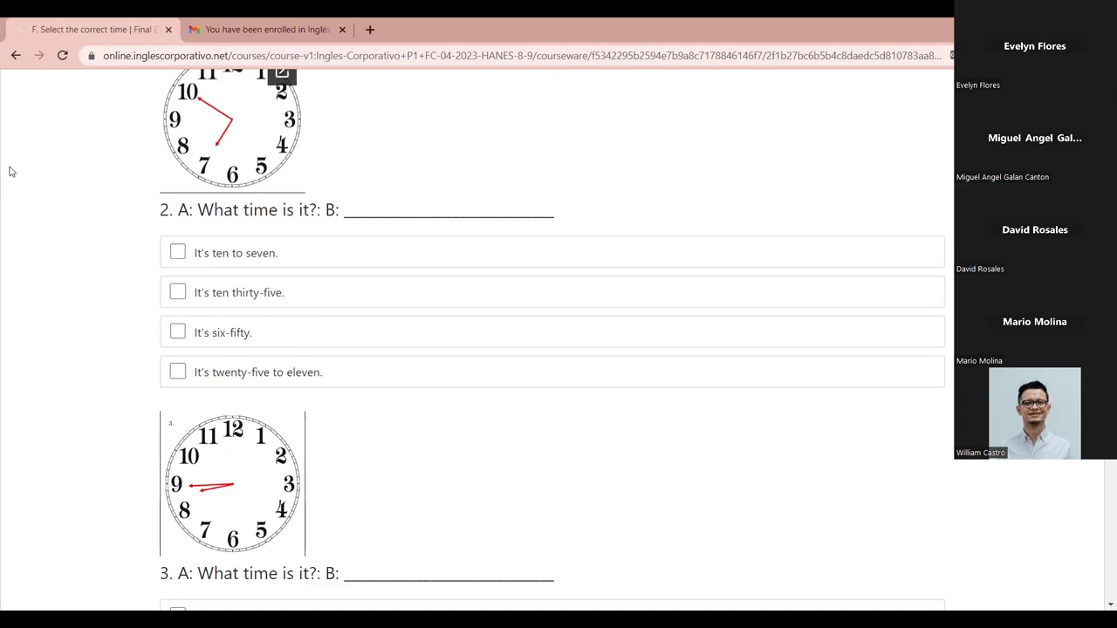
left_click(183, 252)
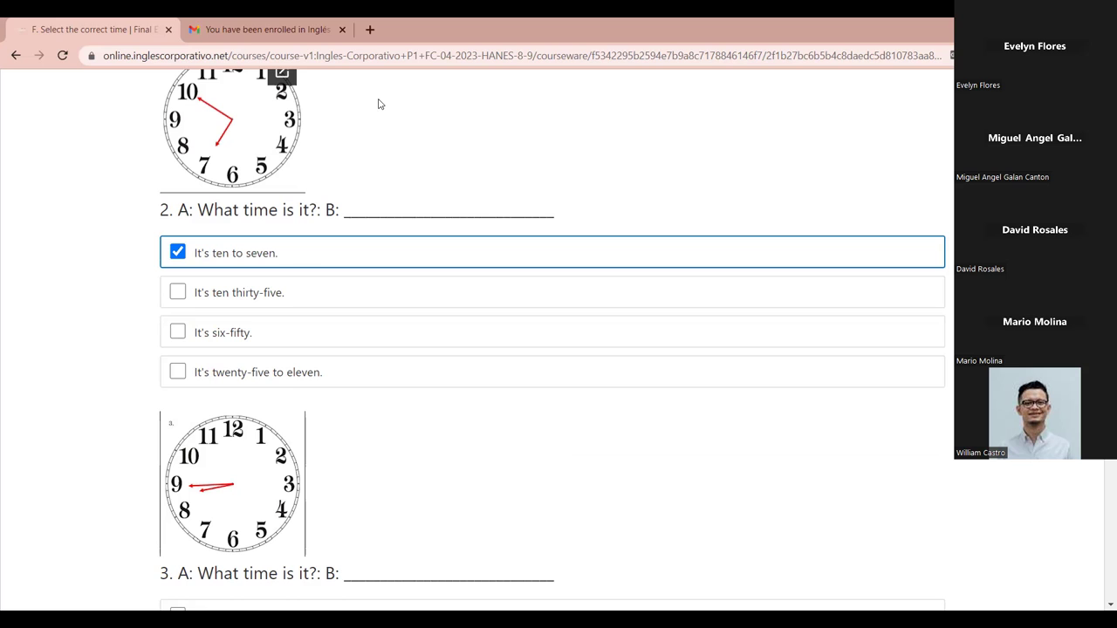
left_click(246, 338)
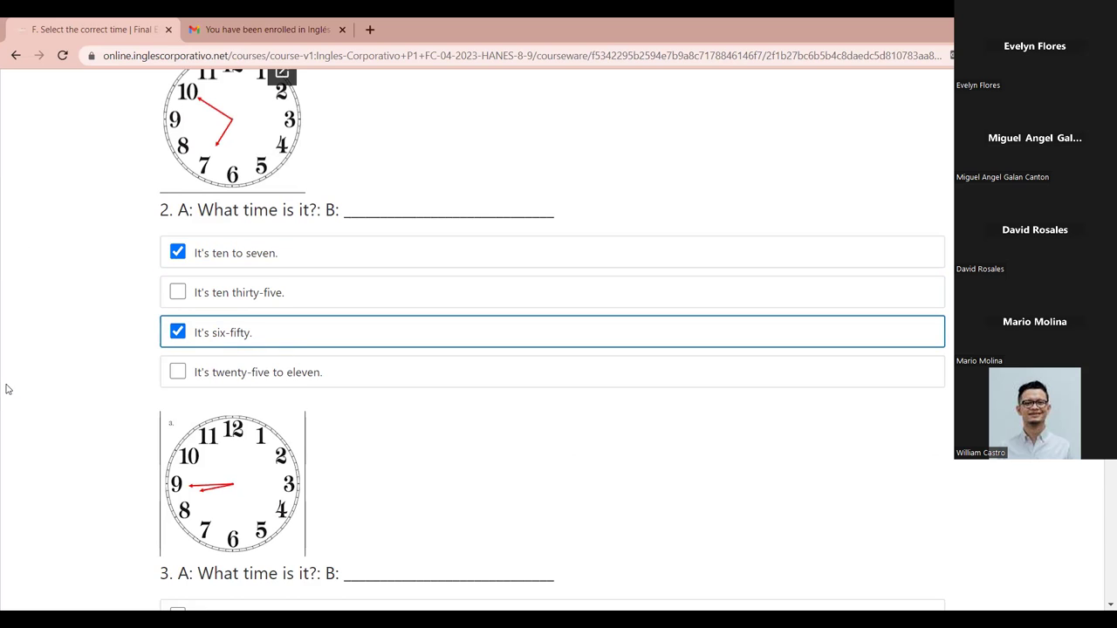
Examine the clock and the answer options of question 3 in exercise F.
scroll(13, 388, "down", 3)
scroll(13, 389, "down", 4)
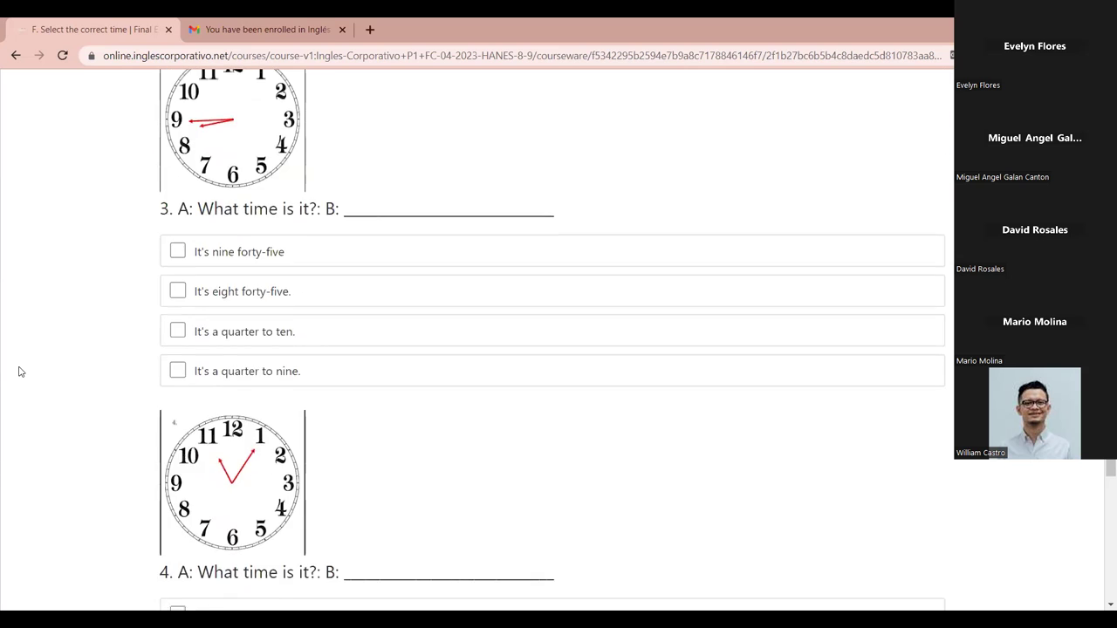
scroll(20, 372, "up", 2)
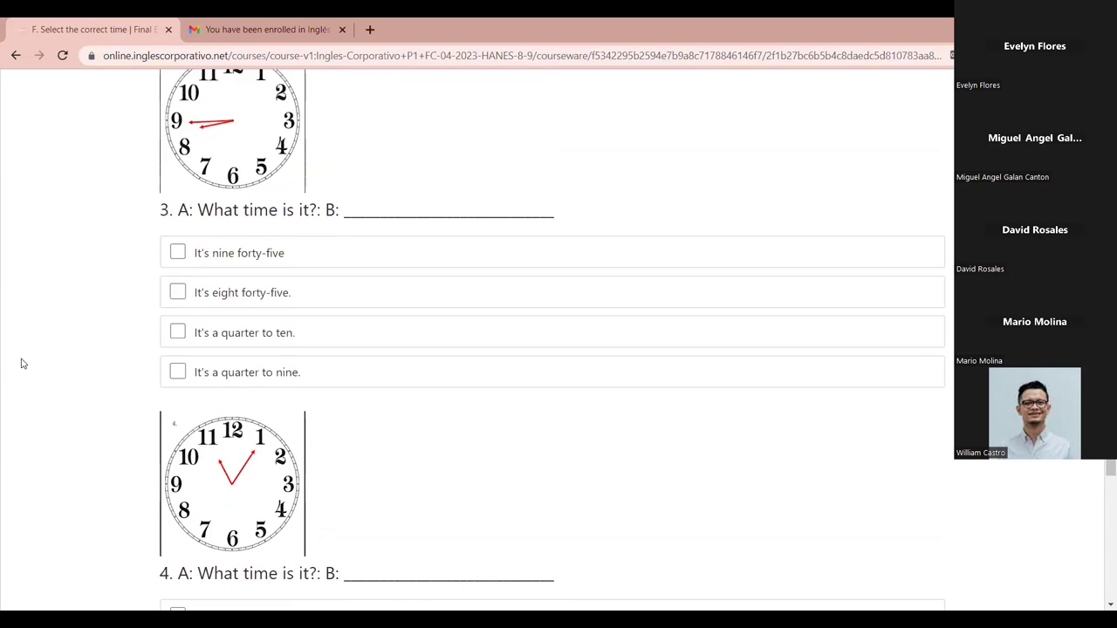